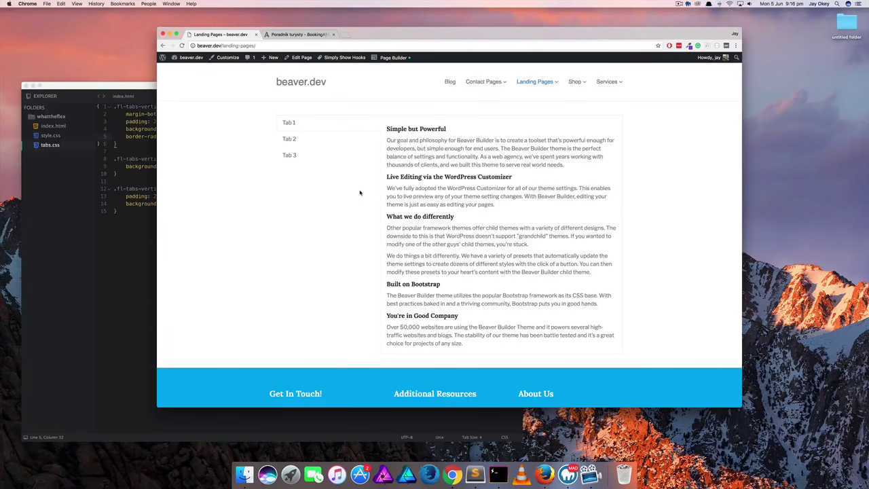
Try Tab 2 and Tab 1 on the landing page, then browse the Poradnik turysty guide's tab sections
left_click(327, 140)
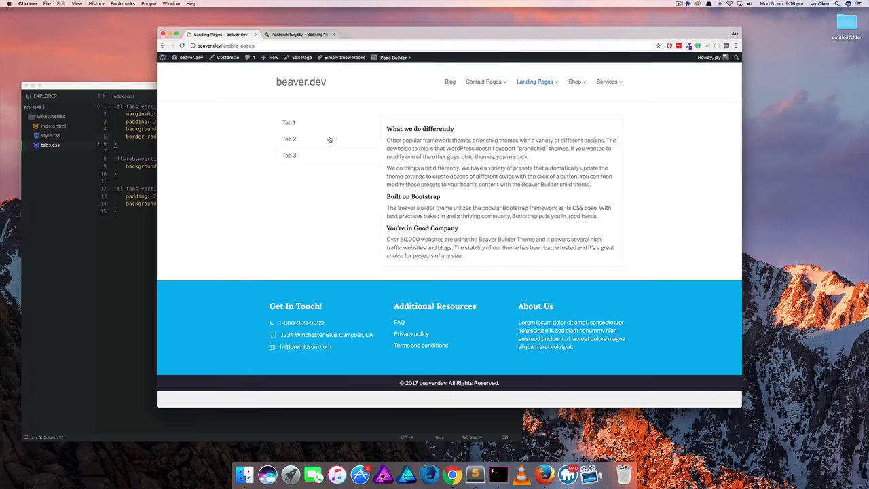
left_click(320, 122)
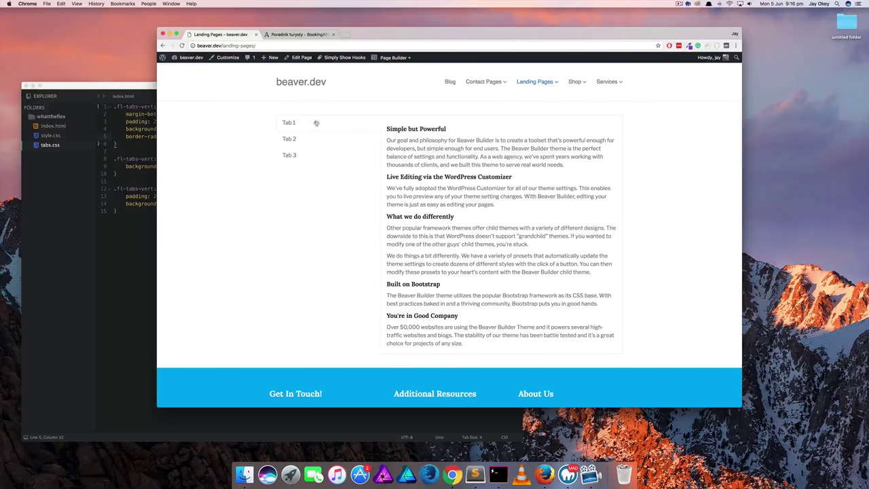
left_click(312, 35)
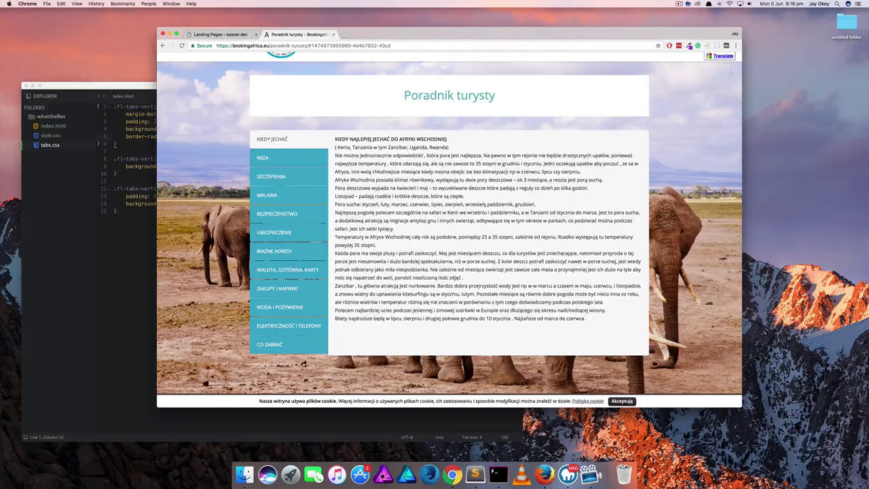
left_click(300, 159)
left_click(296, 178)
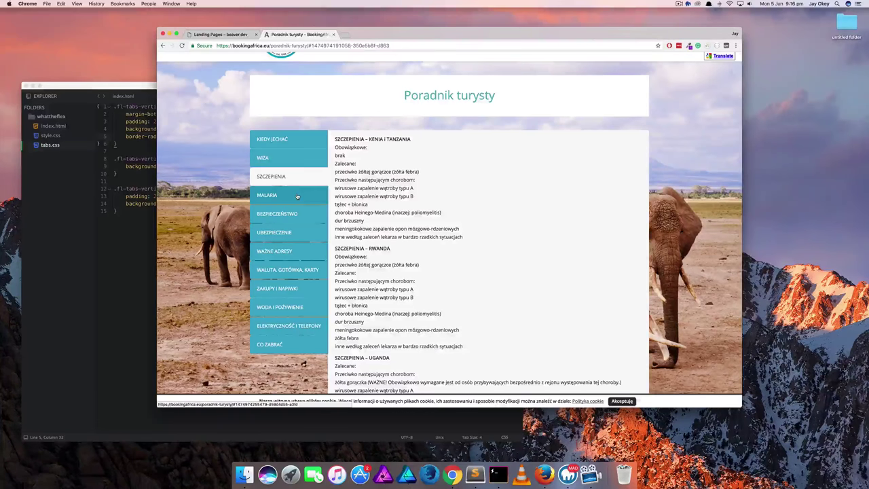
left_click(297, 196)
left_click(290, 213)
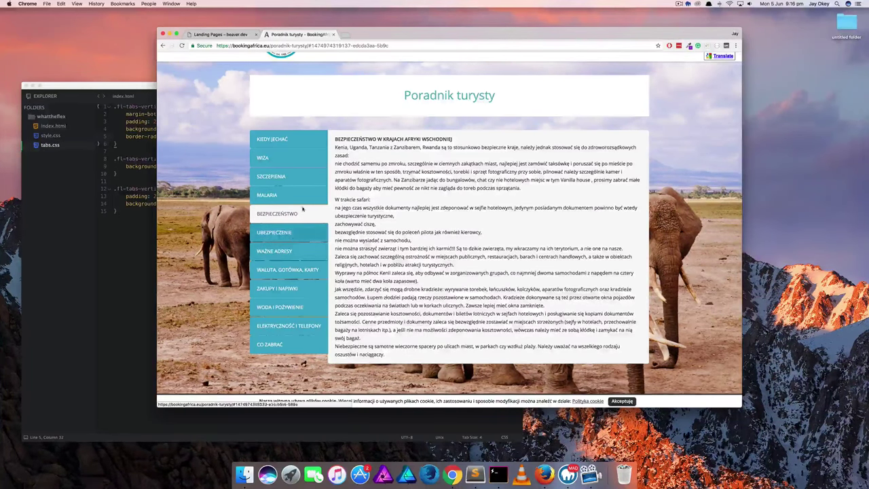
left_click(304, 140)
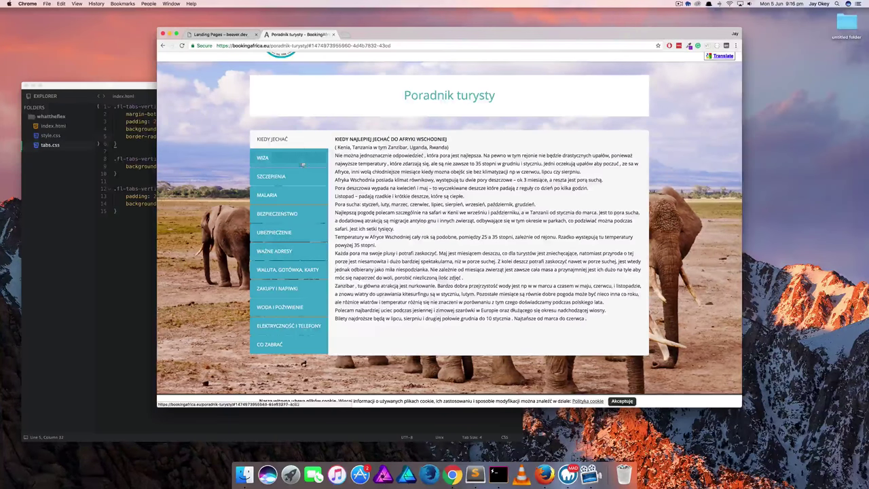
left_click(224, 35)
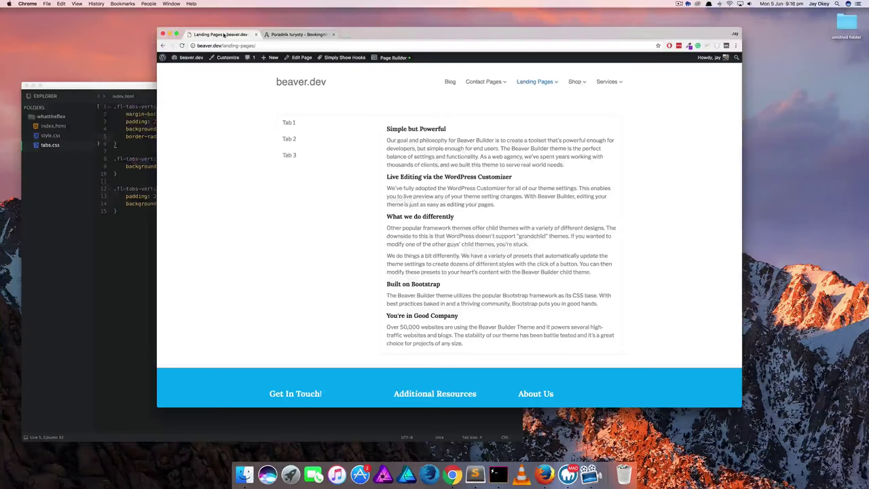
In Page Builder, confirm the Tabs module's Style Layout is Vertical and save its settings
left_click(387, 58)
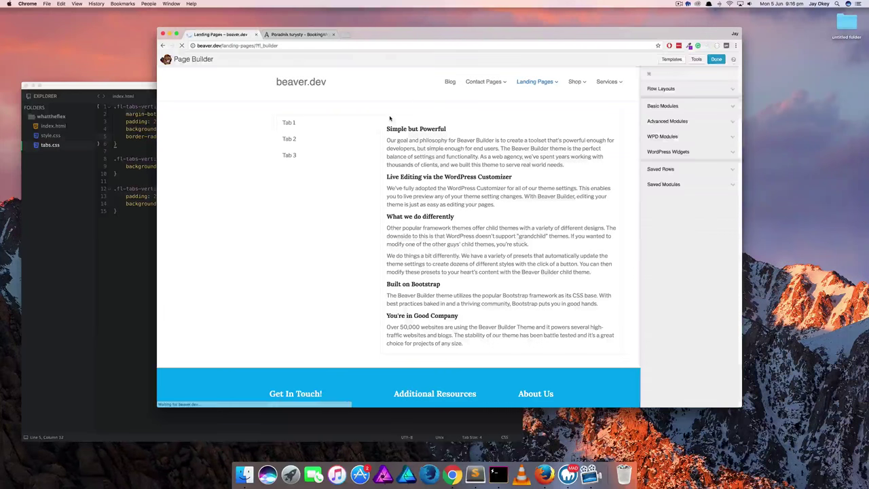
left_click(389, 118)
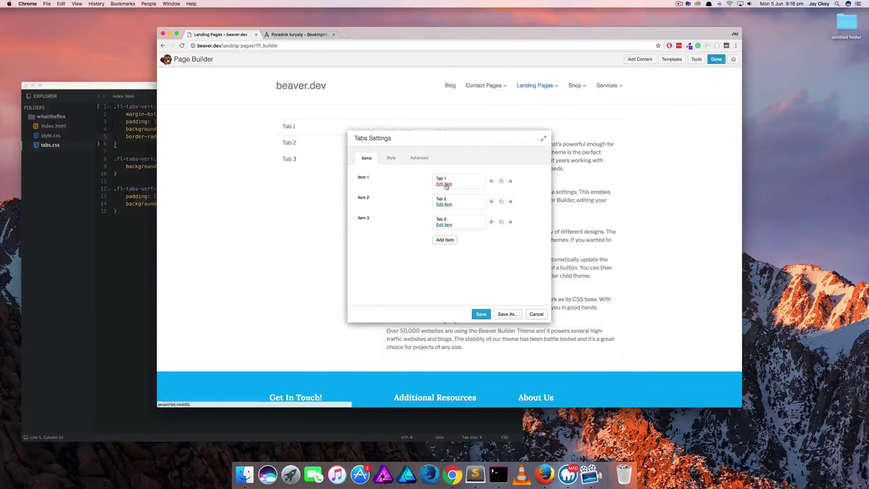
left_click(392, 160)
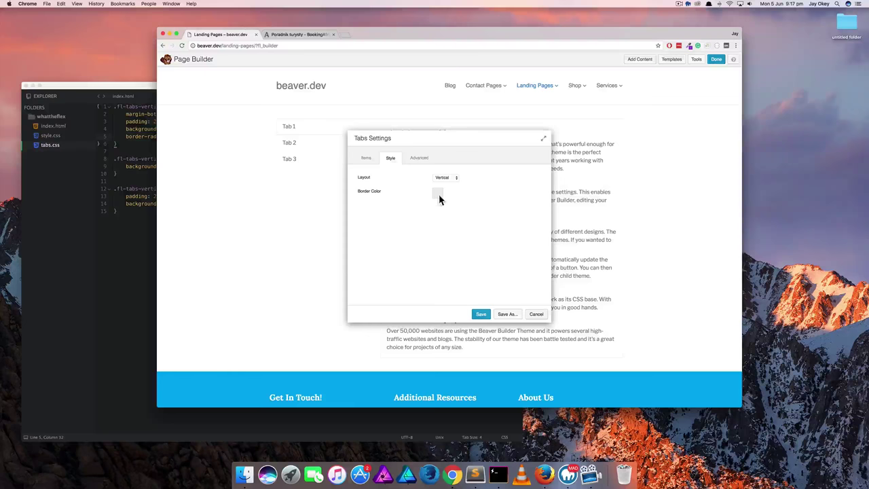
left_click(482, 314)
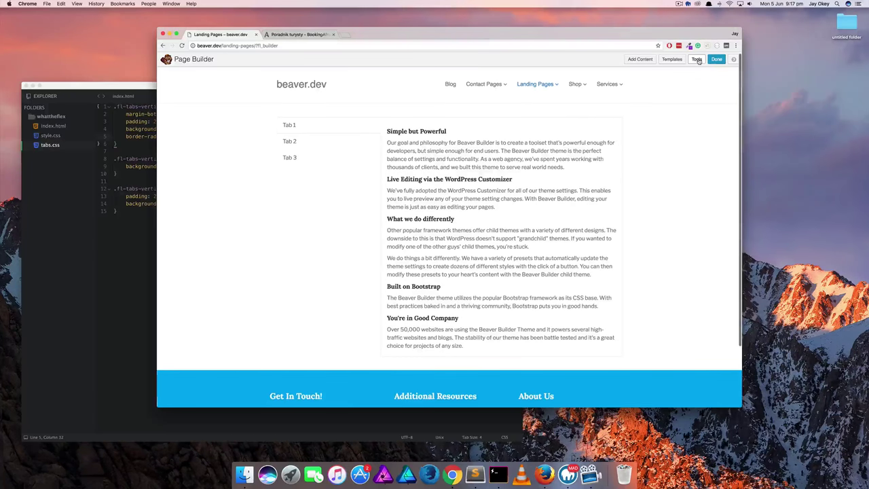
Paste the .fl-tabs-vertical .fl-tabs-label rule from tabs.css into Tools > Layout CSS / Javascript
left_click(698, 60)
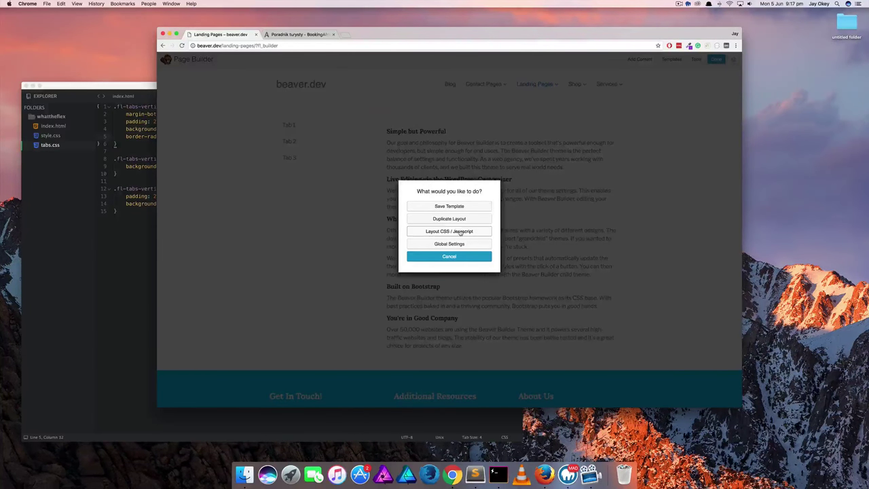
left_click(459, 229)
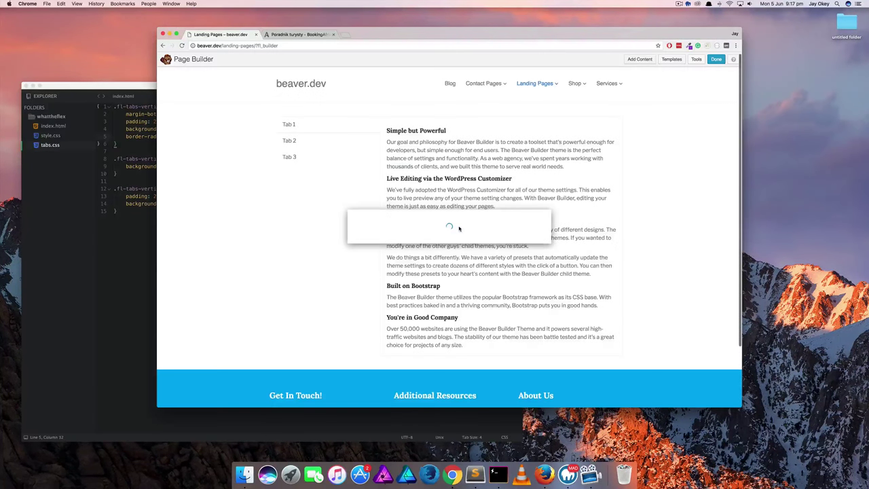
left_click(98, 87)
left_click_drag(117, 148, 103, 109)
key("super+c")
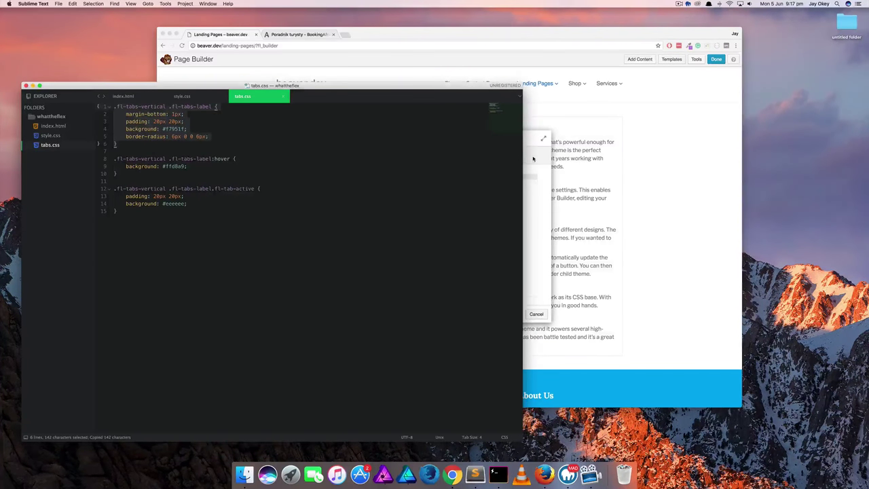
left_click(533, 158)
key("super+v")
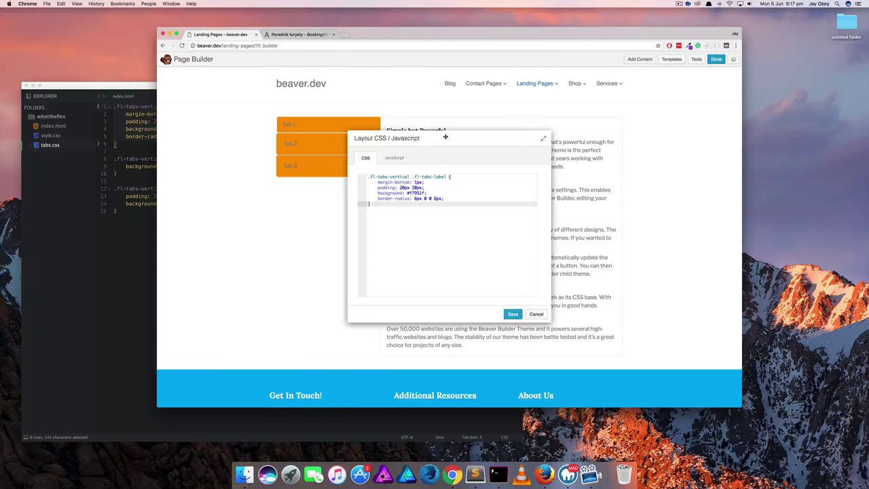
Drag the Layout CSS dialog right to reveal the orange Tab 1, Tab 2 and Tab 3 labels
left_click_drag(449, 139, 532, 138)
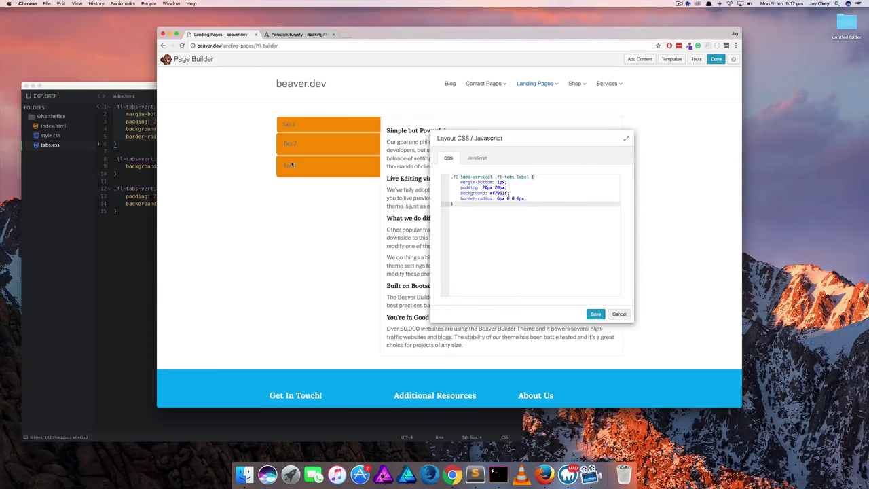
Paste the .fl-tab-active rule from tabs.css below the label rule, making the active tab #eeeeee grey
left_click(130, 86)
left_click_drag(119, 211, 113, 189)
key("super+c")
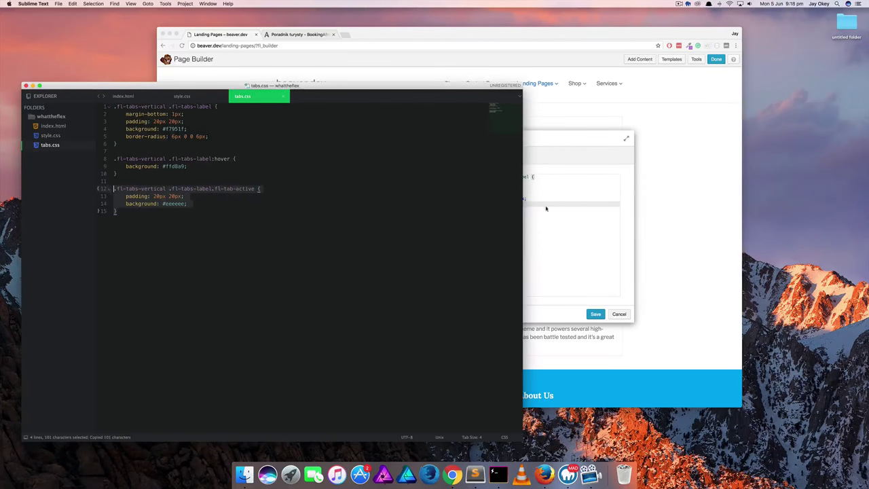
left_click(550, 208)
key("Return")
key("Return")
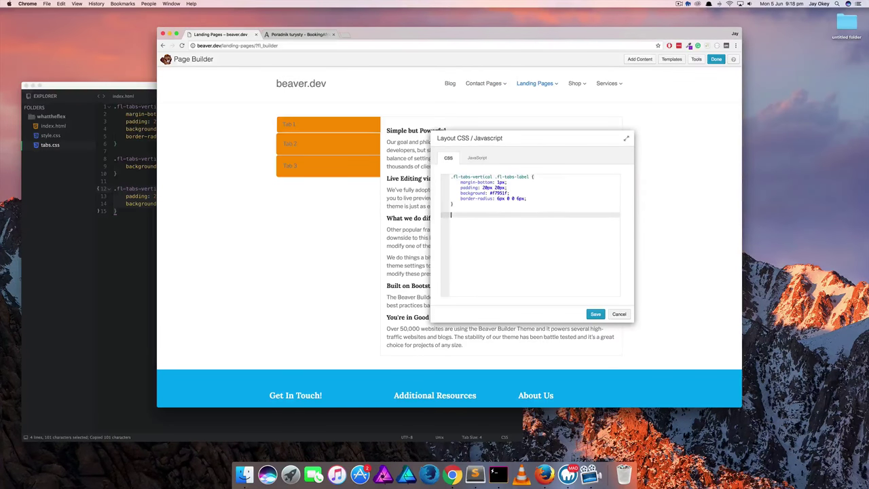
key("super+v")
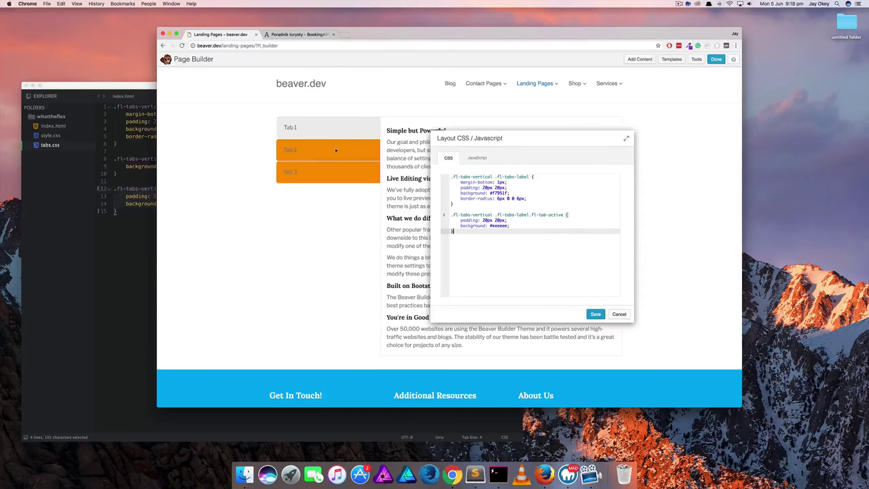
Delete the margin-bottom line to preview its effect, then undo to restore it
left_click(514, 183)
key("super+BackSpace")
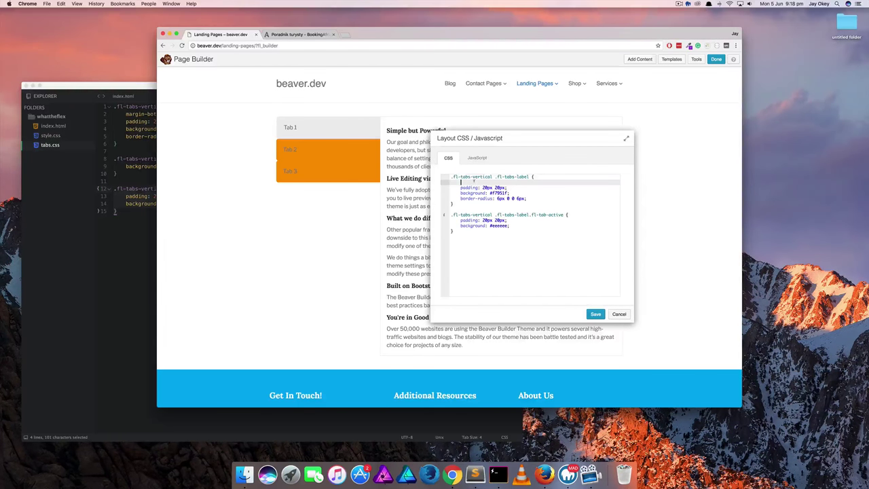
key("super+z")
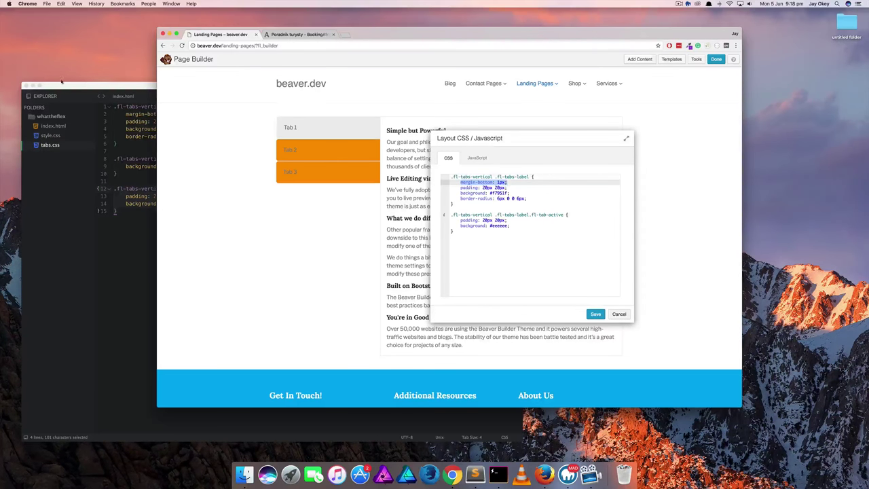
Paste the :hover rule with #ffd8a9 background from tabs.css at the end of the Layout CSS
left_click(114, 88)
key("Right")
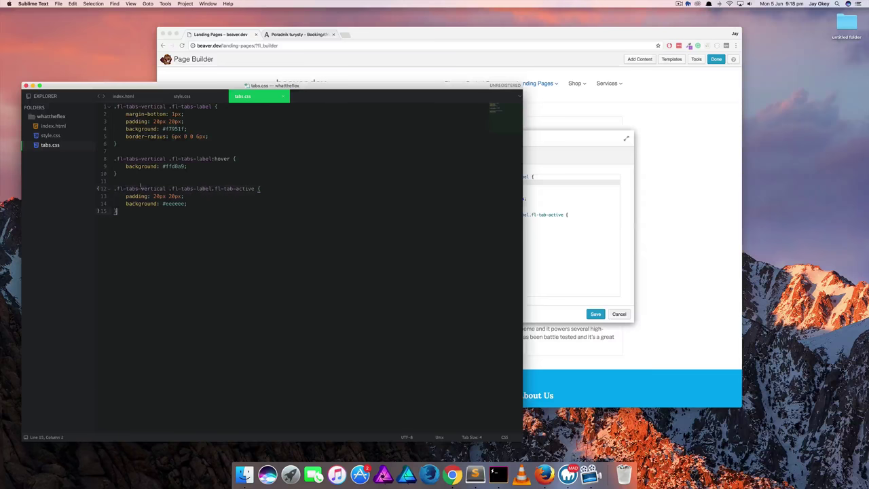
left_click_drag(122, 173, 116, 160)
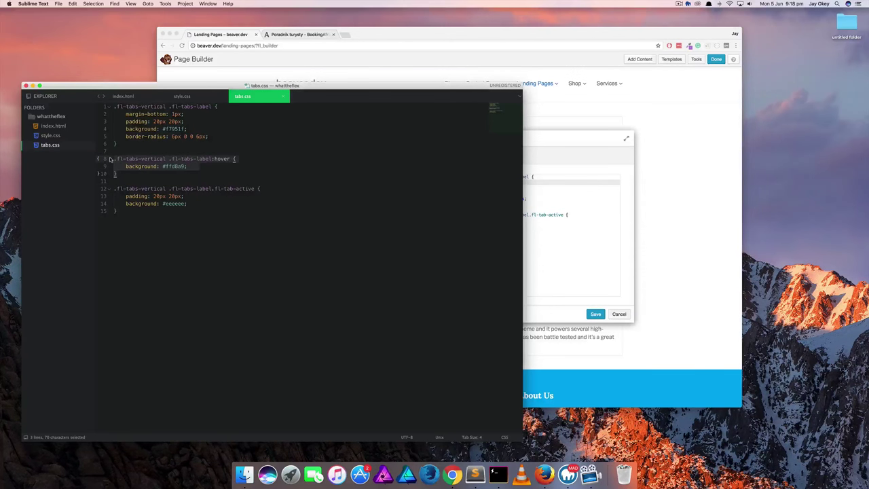
key("ctrl+c")
left_click(581, 229)
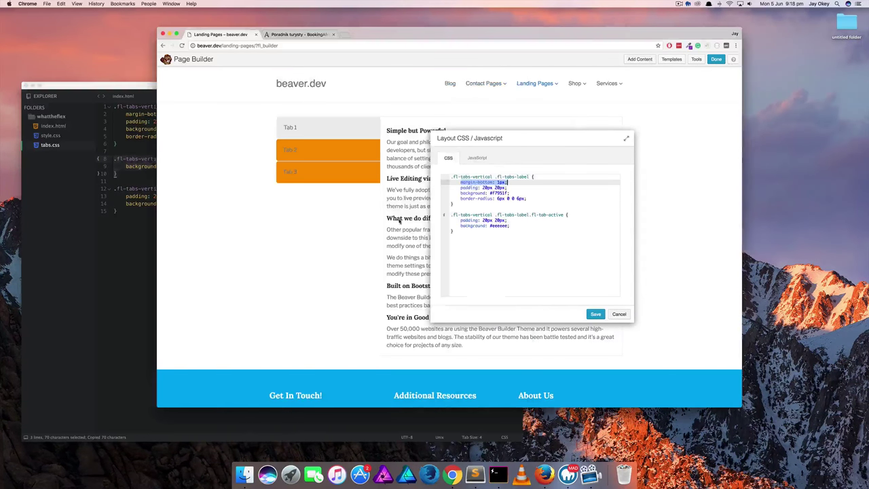
left_click(462, 231)
key("Return")
key("Return")
key("super+v")
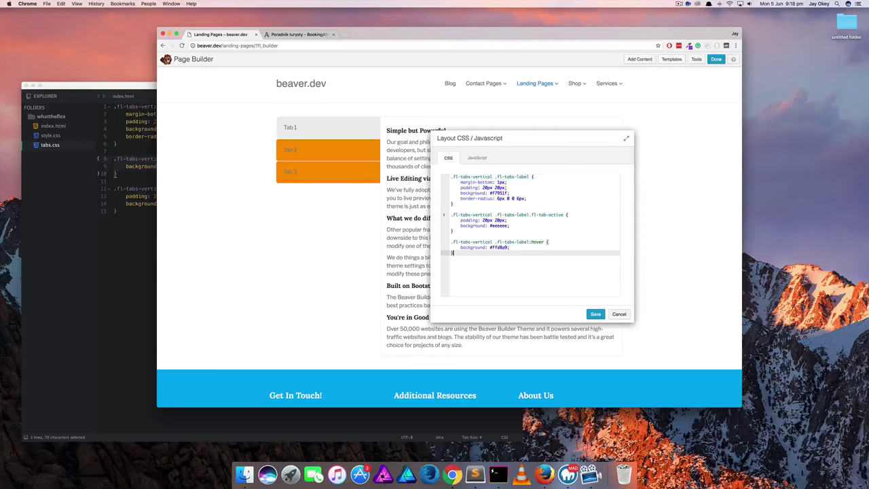
Save the Layout CSS, finish editing with Done, and choose Publish Changes
left_click(595, 314)
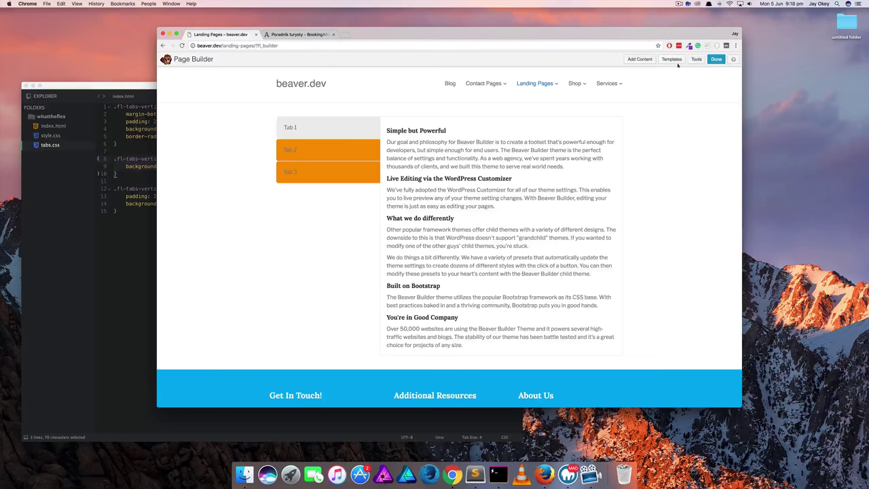
left_click(716, 59)
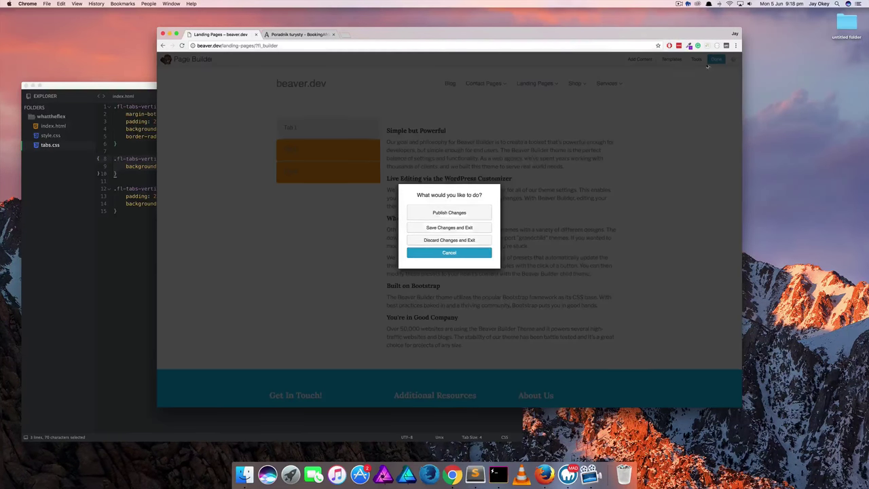
left_click(466, 211)
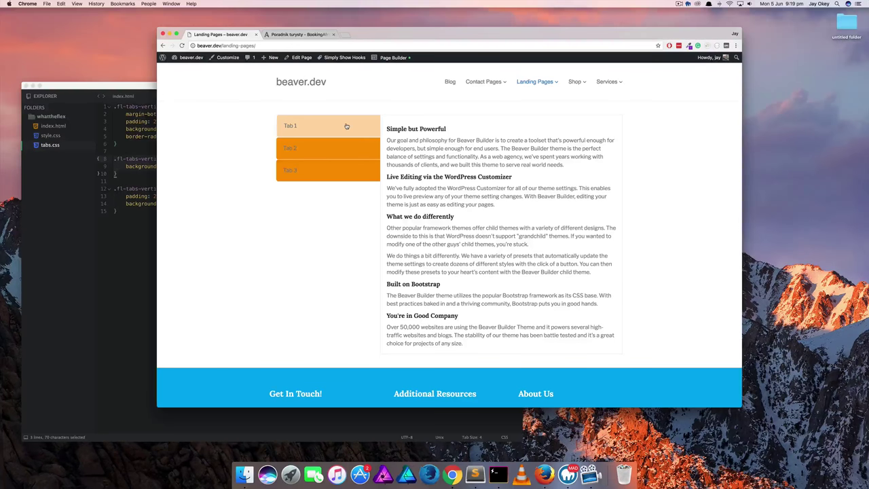
Compare with the Poradnik turysty tabs, then switch between Tab 2 and Tab 3 on the live landing page
left_click(298, 34)
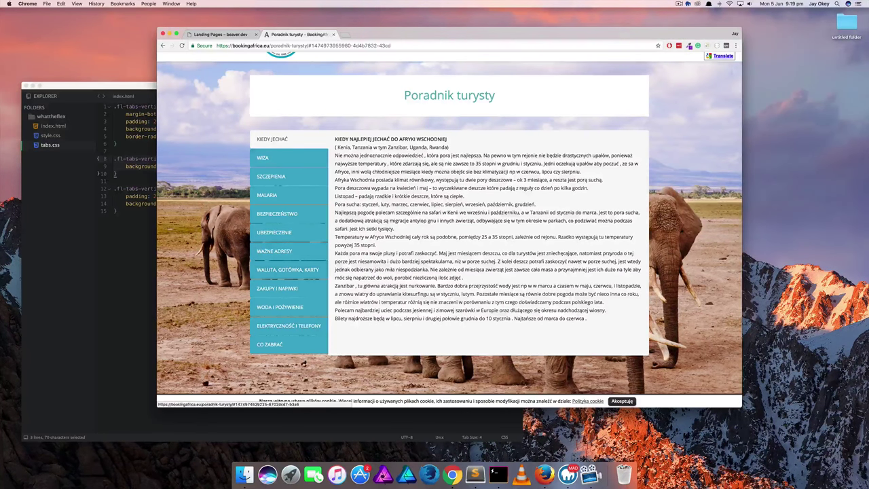
left_click(231, 35)
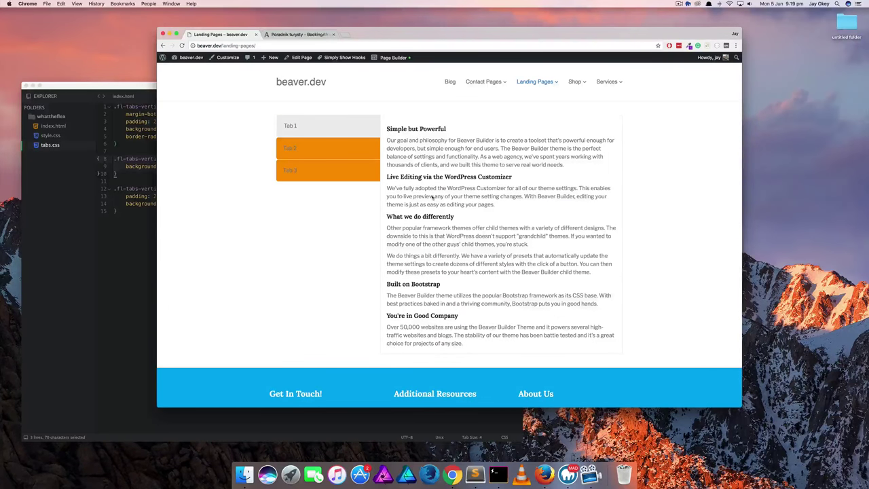
left_click(345, 155)
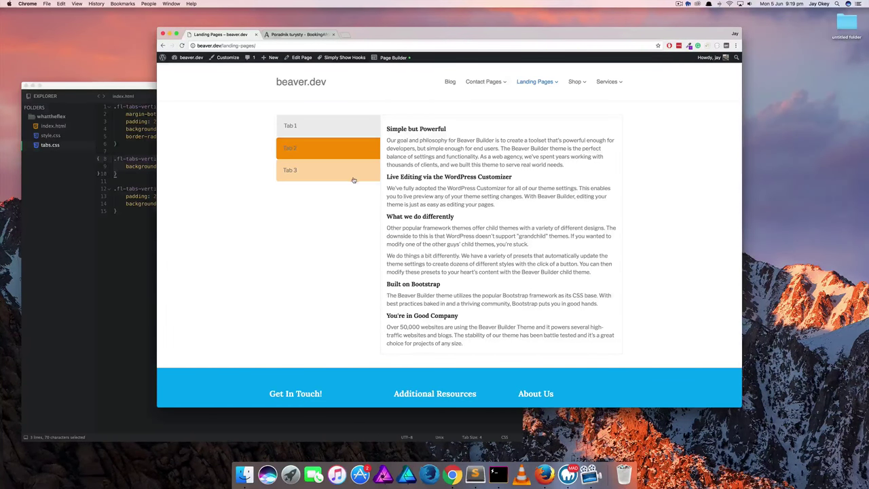
left_click(357, 173)
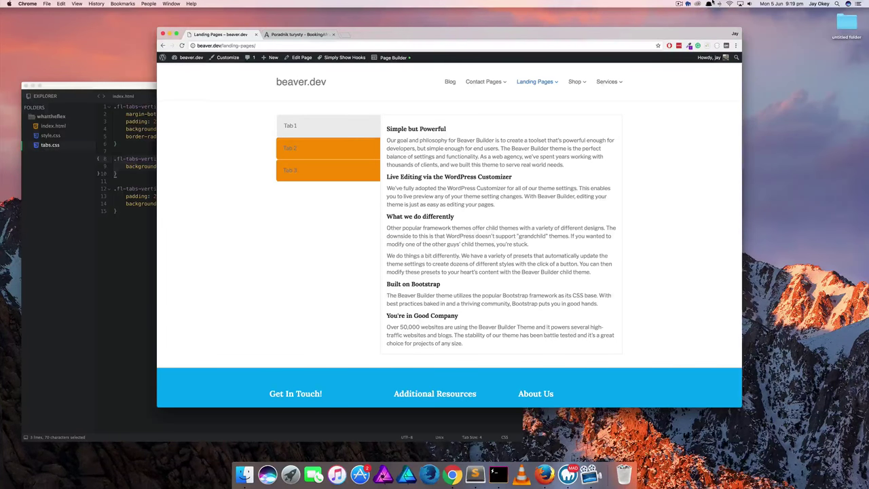